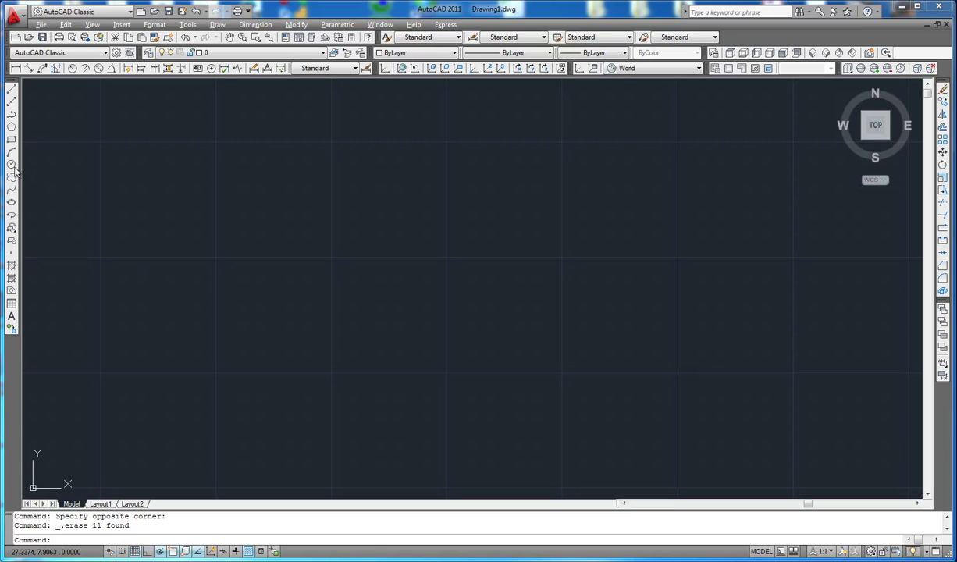
# Draw a radius-4 circle and pan it to the middle of the view.
pyautogui.click(12, 164)
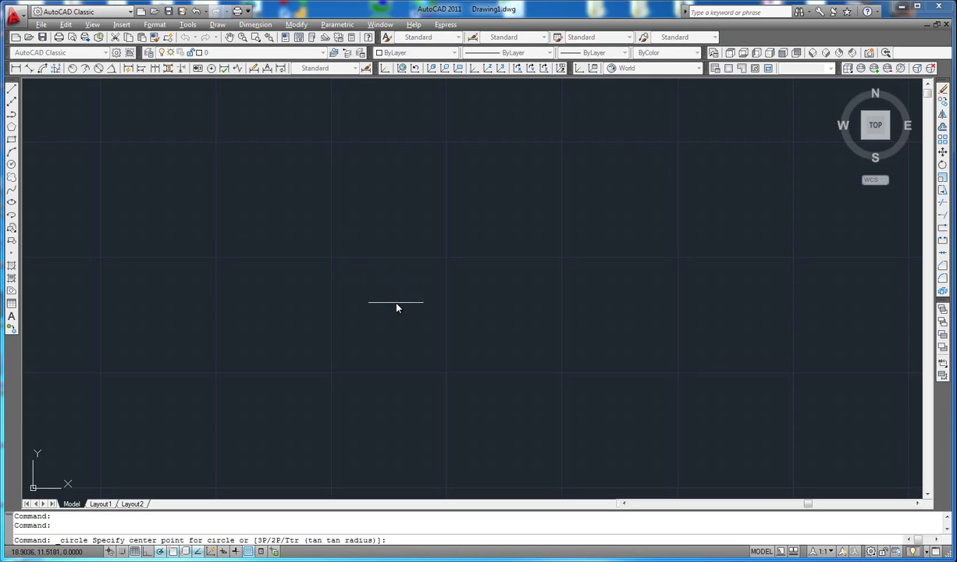
pyautogui.click(447, 258)
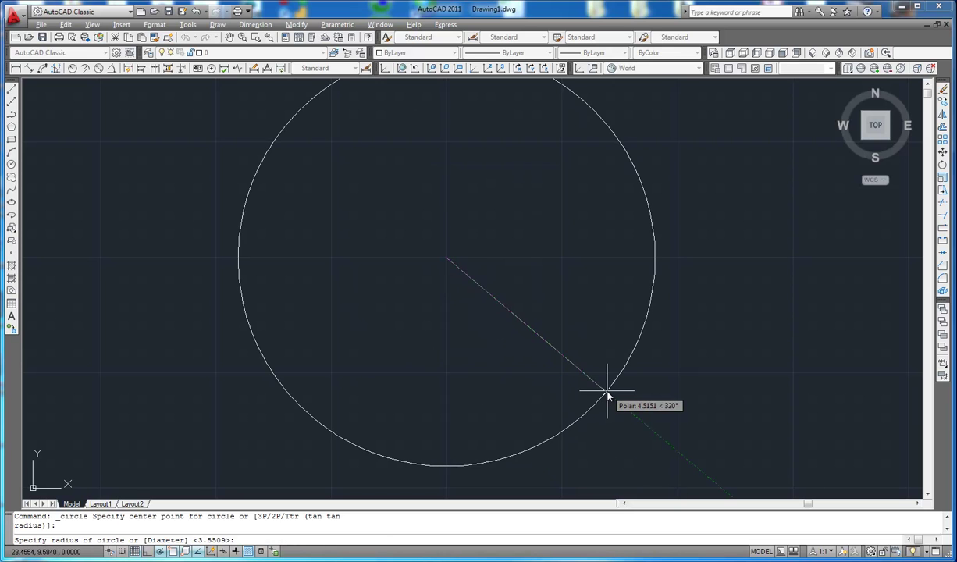
pyautogui.write('4')
pyautogui.press('Return')
pyautogui.moveTo(577, 316); pyautogui.dragTo(543, 308, button='middle')
pyautogui.write('c')
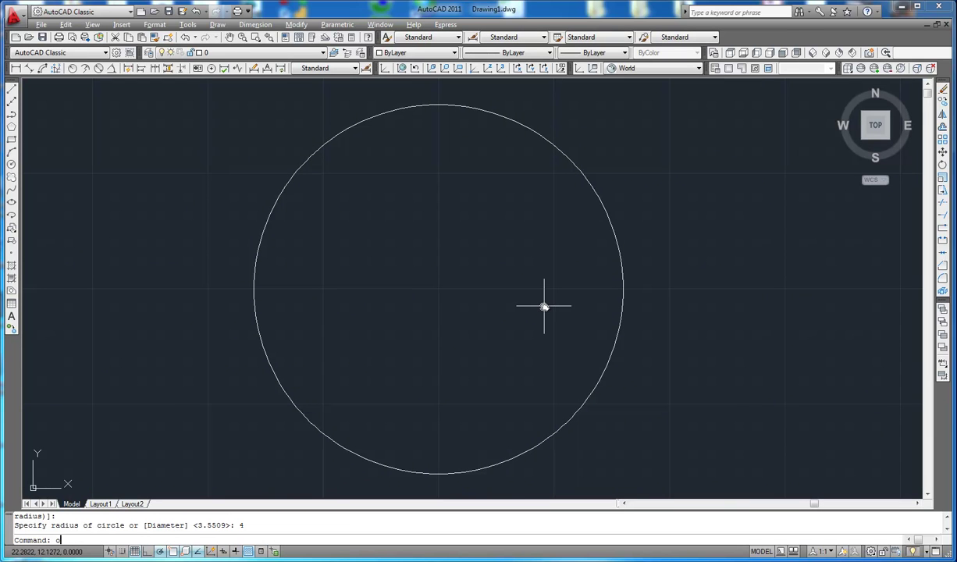
# Offset the circle 0.03 inward to create a second concentric circle.
pyautogui.press('Return')
pyautogui.write('.03')
pyautogui.press('Return')
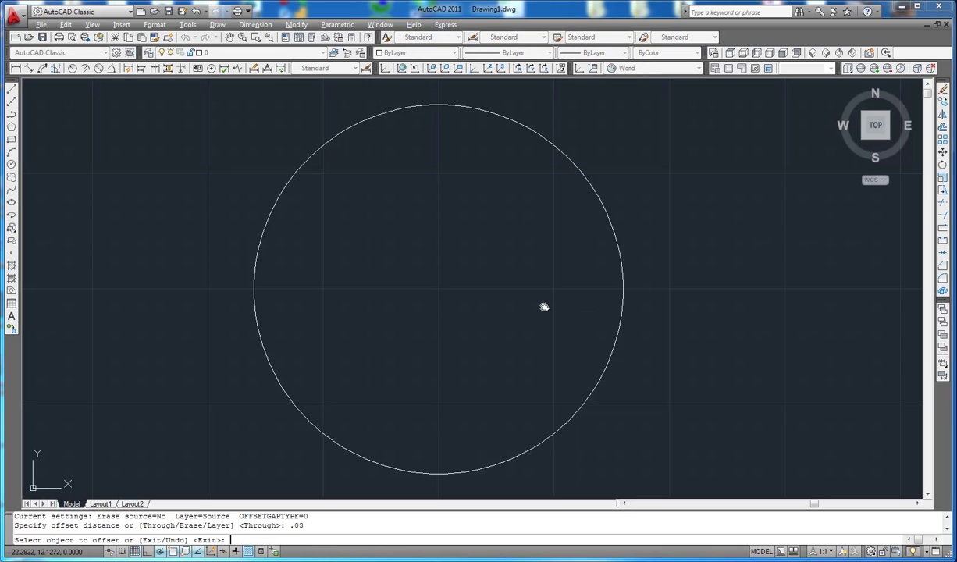
pyautogui.click(623, 292)
pyautogui.click(577, 277)
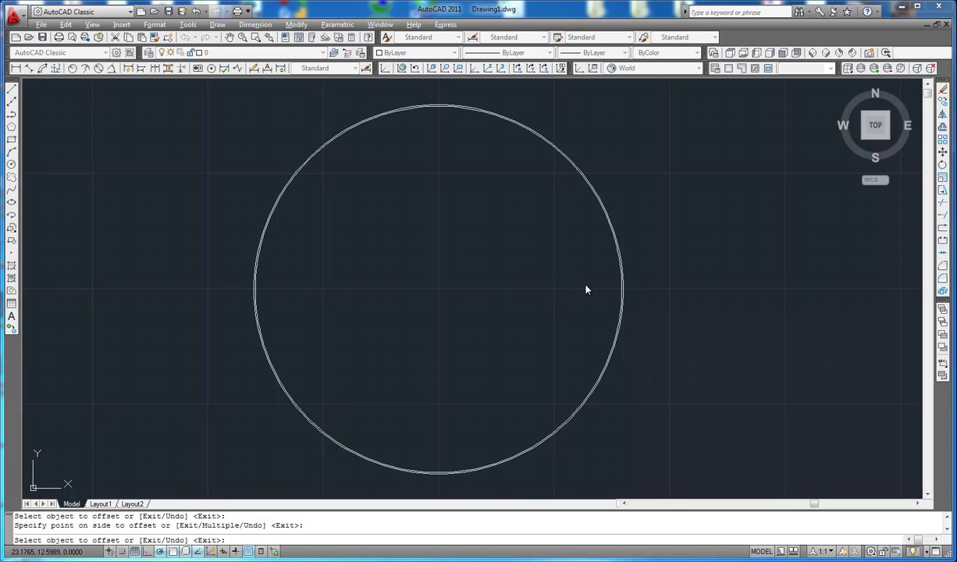
pyautogui.rightClick(561, 273)
pyautogui.click(573, 279)
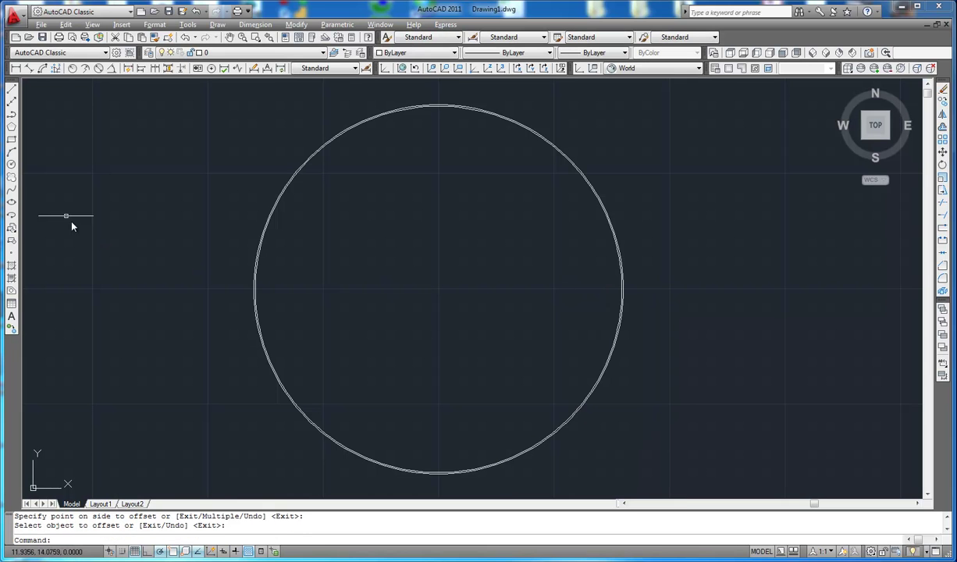
# Draw a radius line from the circle's right edge to its centre.
pyautogui.click(12, 90)
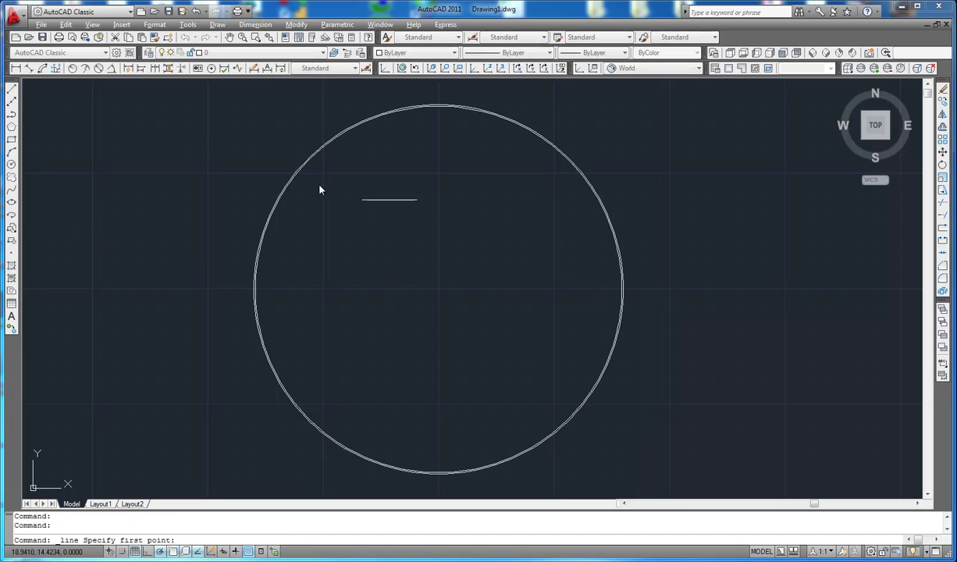
pyautogui.click(622, 291)
pyautogui.click(438, 289)
pyautogui.rightClick(439, 290)
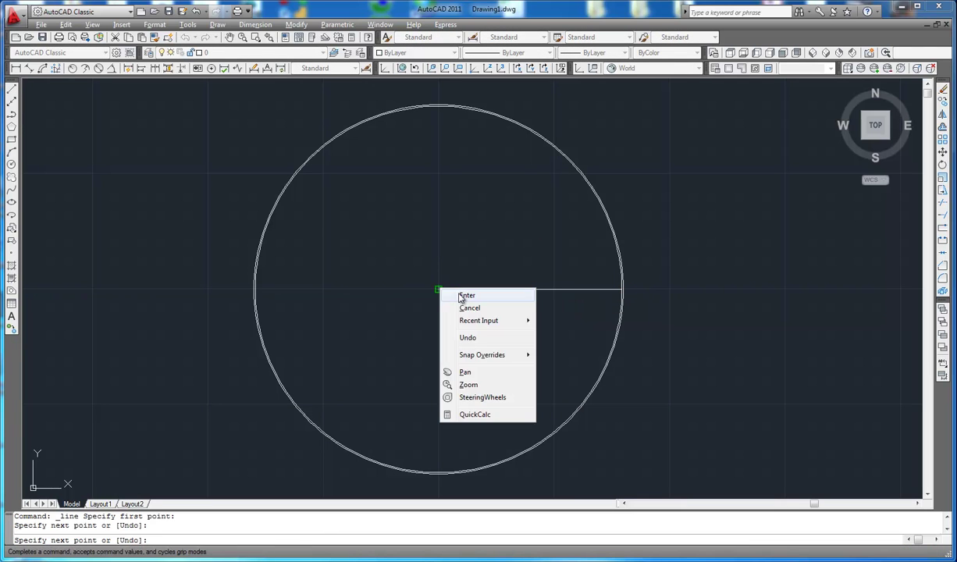
pyautogui.click(466, 296)
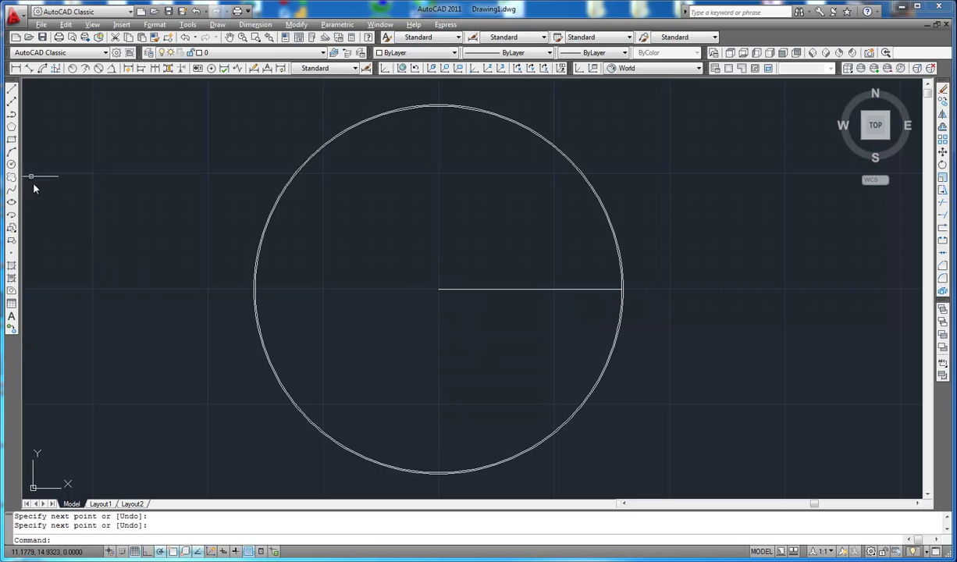
# Draw a 2P circle spanning from the centre to the right edge.
pyautogui.click(12, 164)
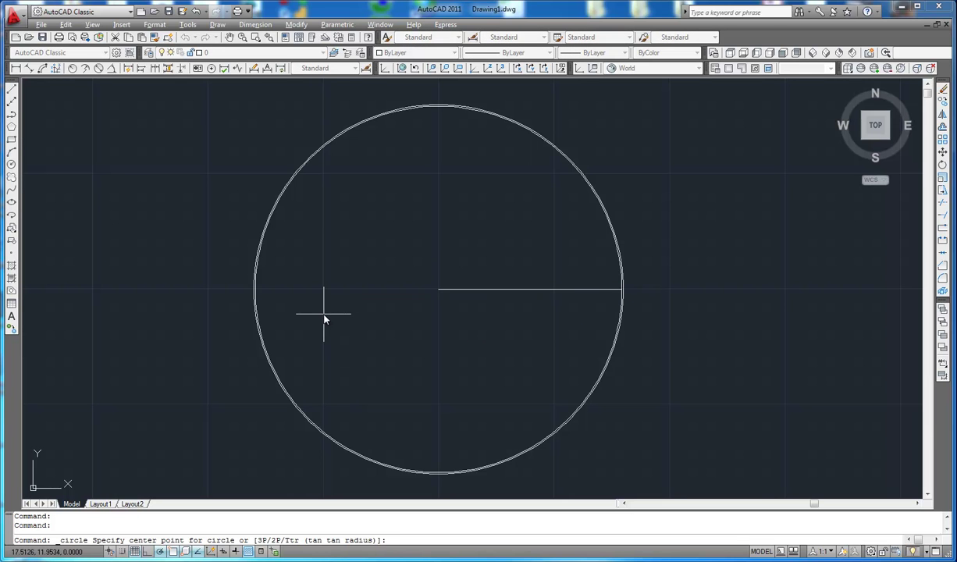
pyautogui.write('2p')
pyautogui.press('Return')
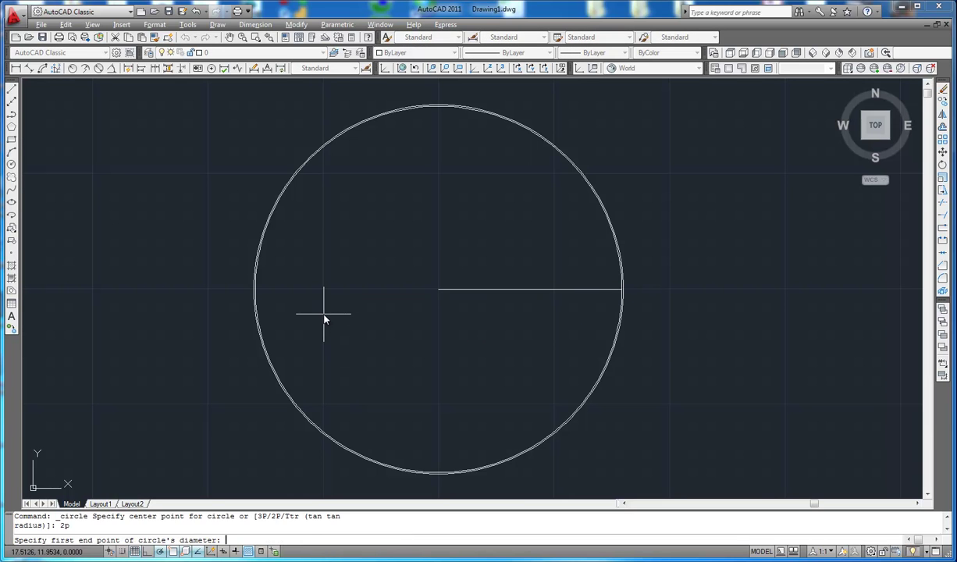
pyautogui.click(439, 290)
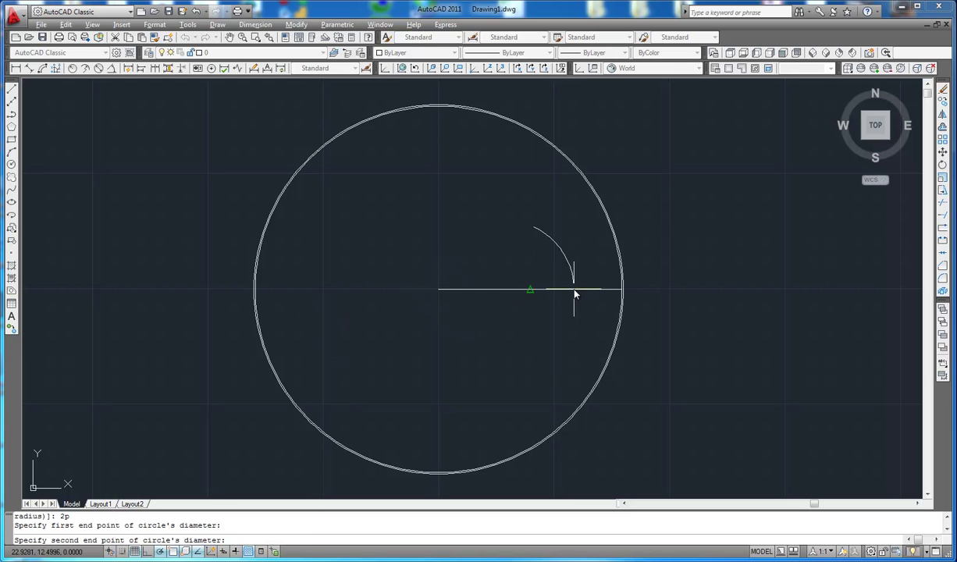
pyautogui.click(621, 290)
pyautogui.write('divide')
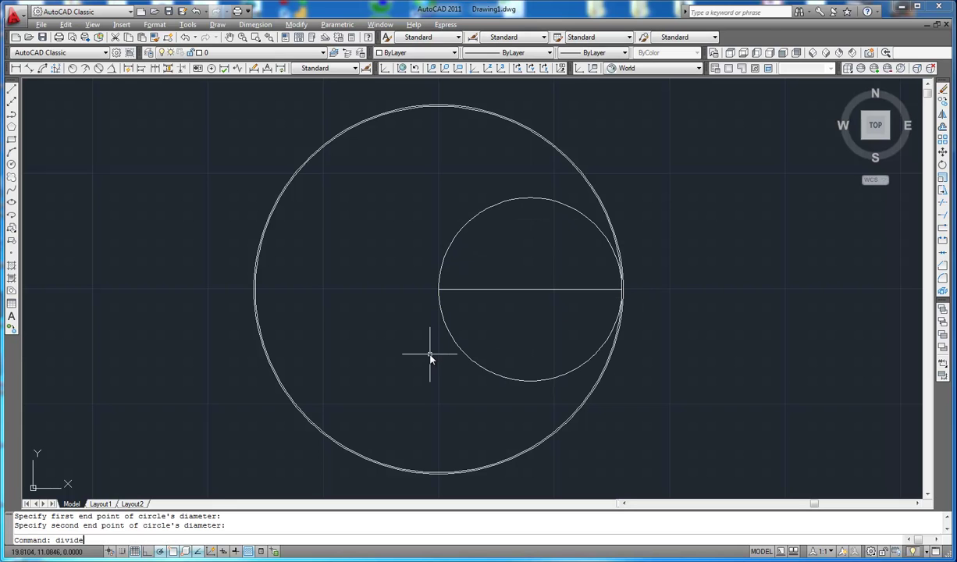
# Use DIVIDE to split the horizontal radius line into 5 equal segments.
pyautogui.press('Return')
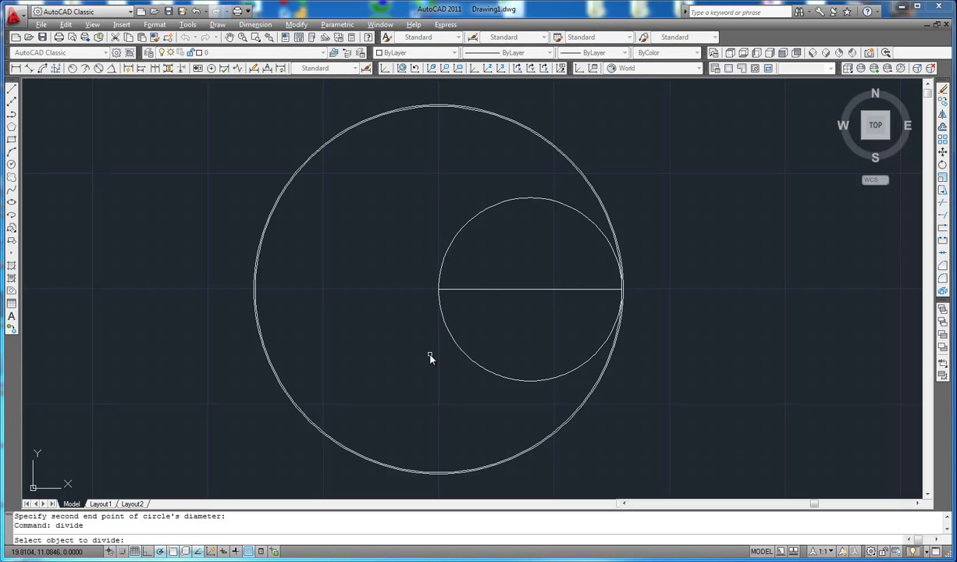
pyautogui.click(491, 290)
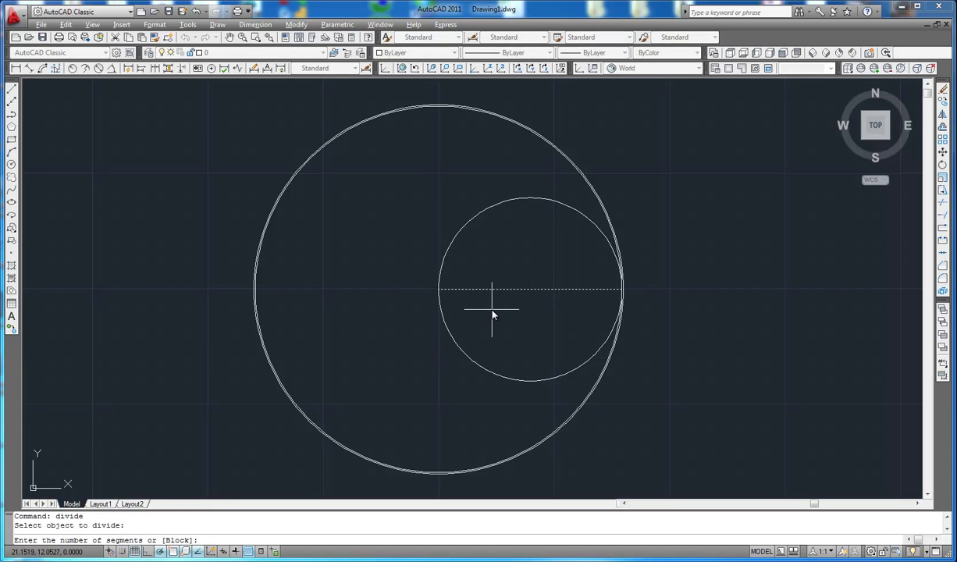
pyautogui.write('5')
pyautogui.press('Return')
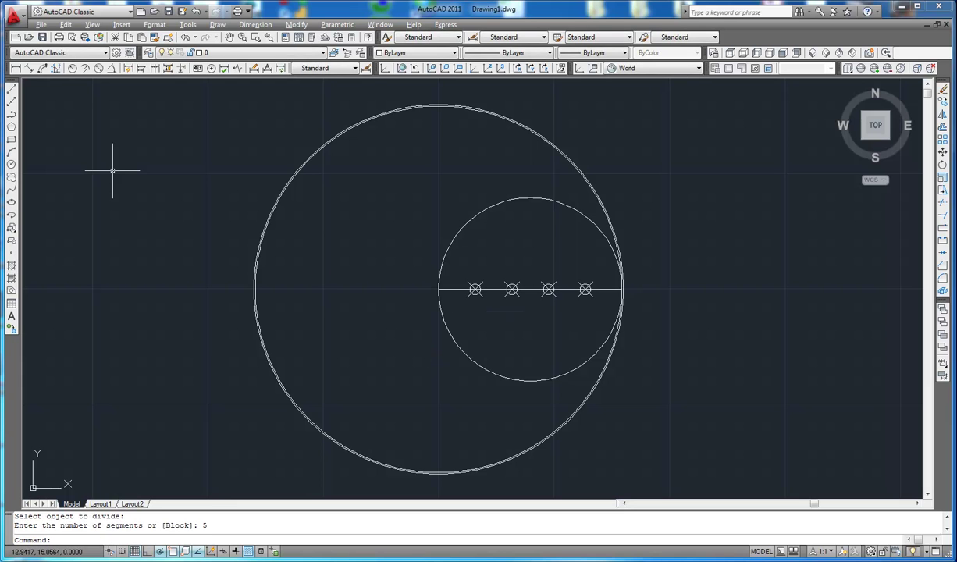
pyautogui.click(10, 93)
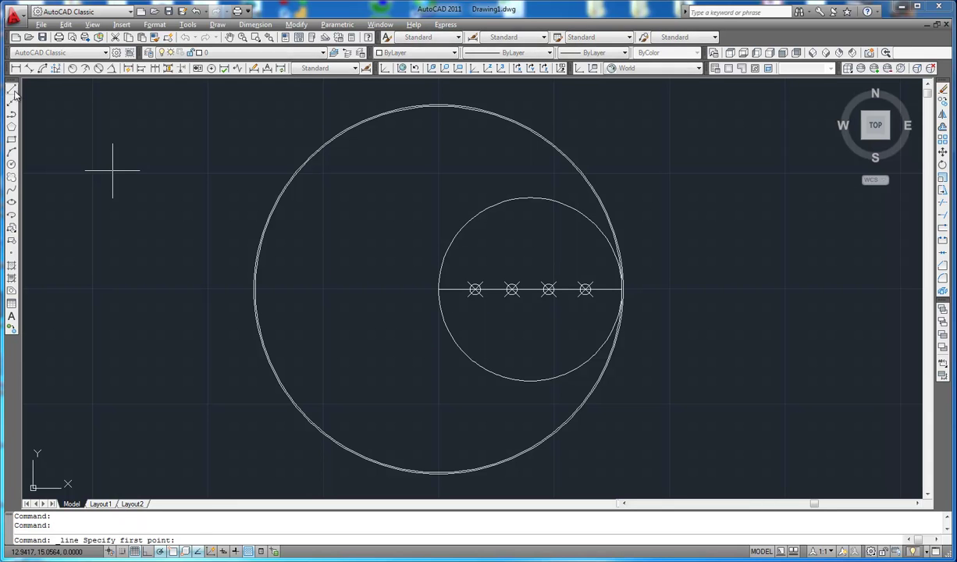
# Draw a vertical line from the first division point up past the small circle.
pyautogui.click(475, 289)
pyautogui.click(475, 166)
pyautogui.rightClick(475, 166)
pyautogui.click(496, 174)
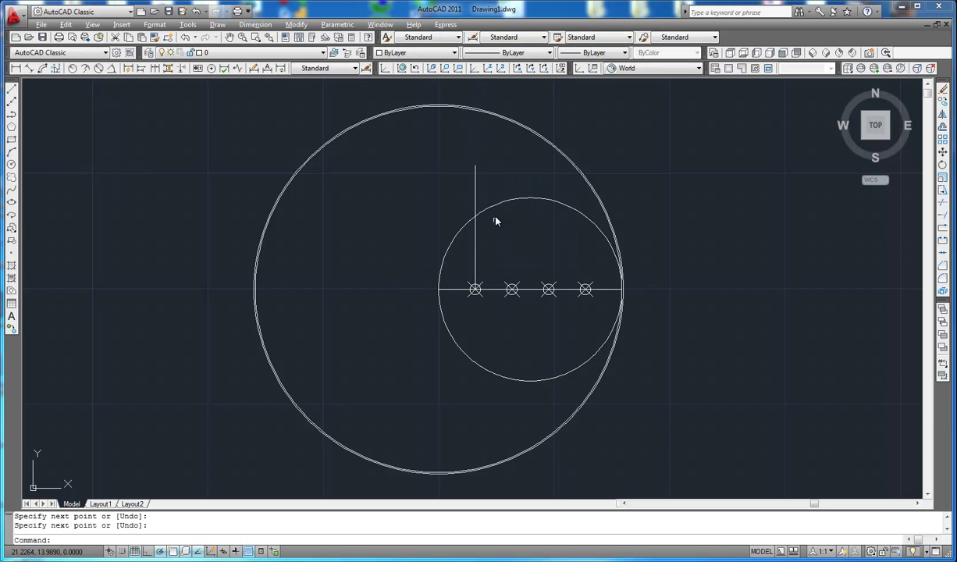
# Copy the vertical line onto the other three division points.
pyautogui.click(490, 266)
pyautogui.write('co')
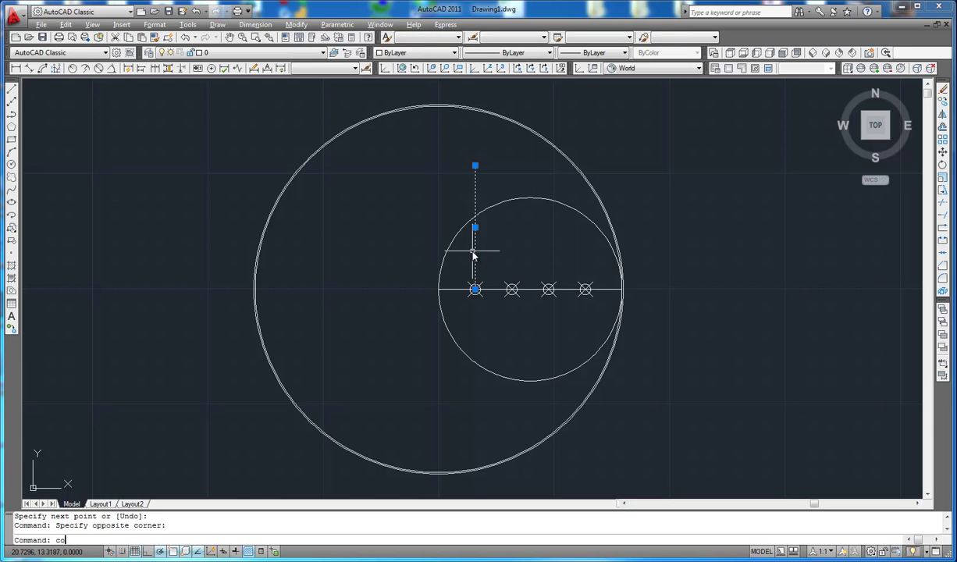
pyautogui.press('Return')
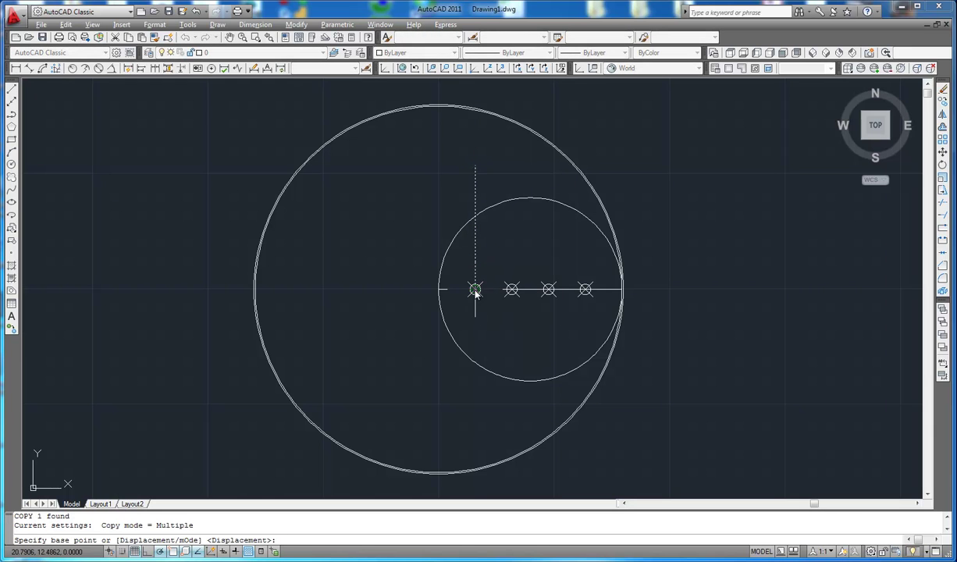
pyautogui.click(476, 290)
pyautogui.click(511, 289)
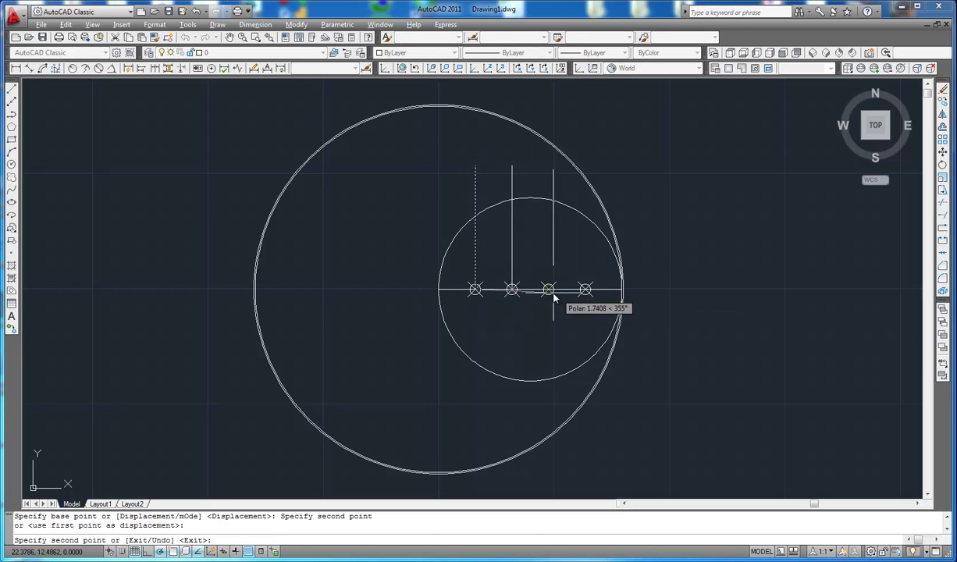
pyautogui.click(549, 290)
pyautogui.rightClick(587, 290)
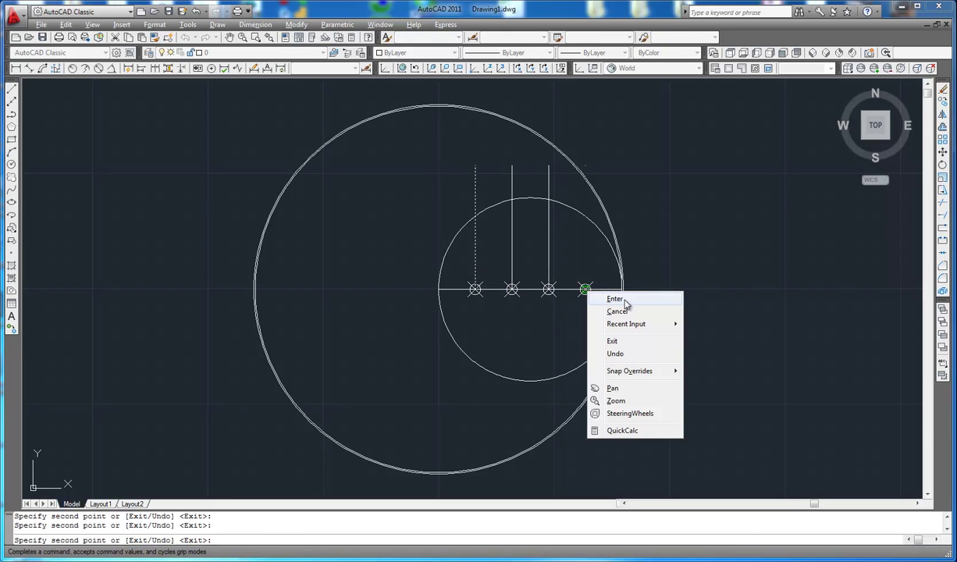
pyautogui.click(625, 301)
# Draw two centred circles through the first and second vertical line markers.
pyautogui.click(11, 164)
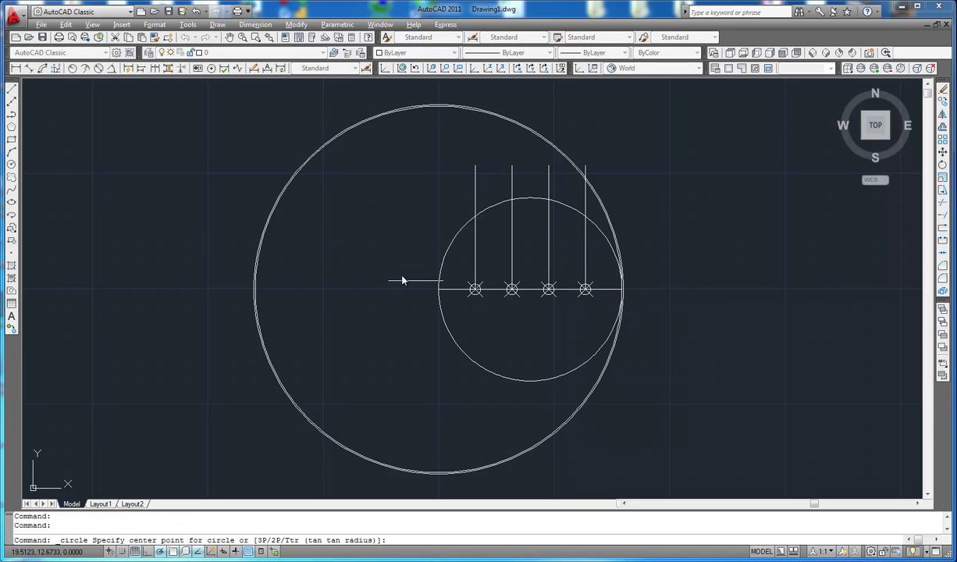
pyautogui.click(438, 290)
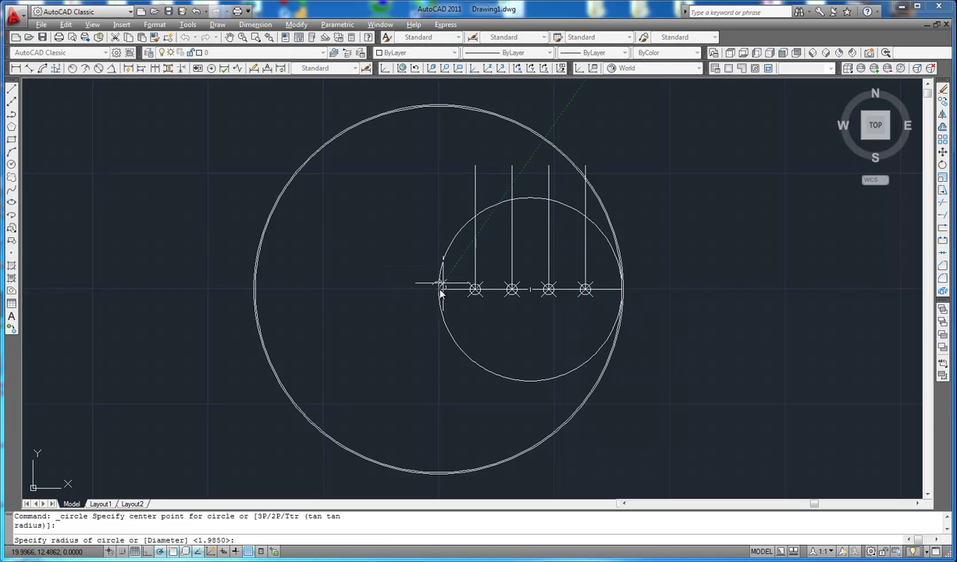
pyautogui.click(475, 216)
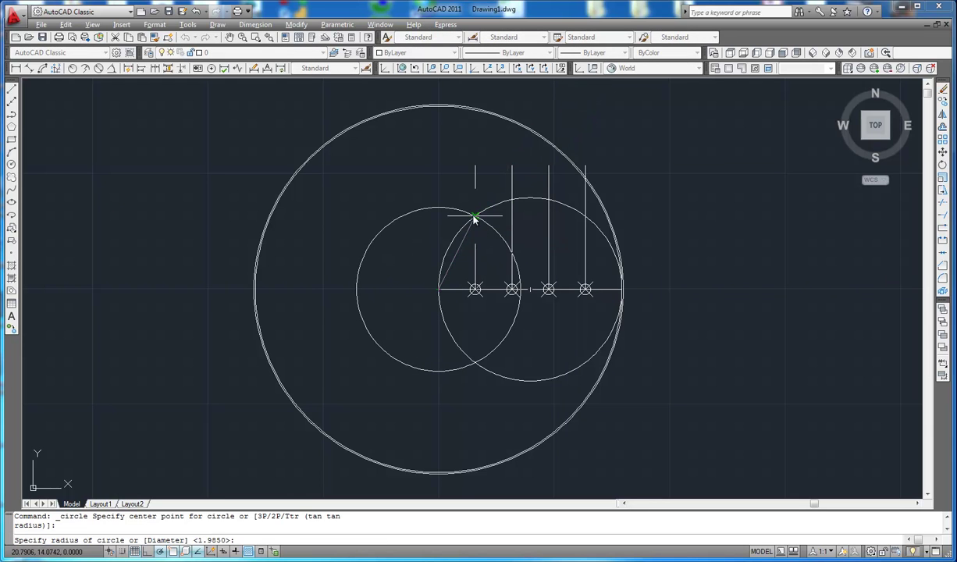
pyautogui.rightClick(331, 244)
pyautogui.click(363, 252)
pyautogui.click(439, 290)
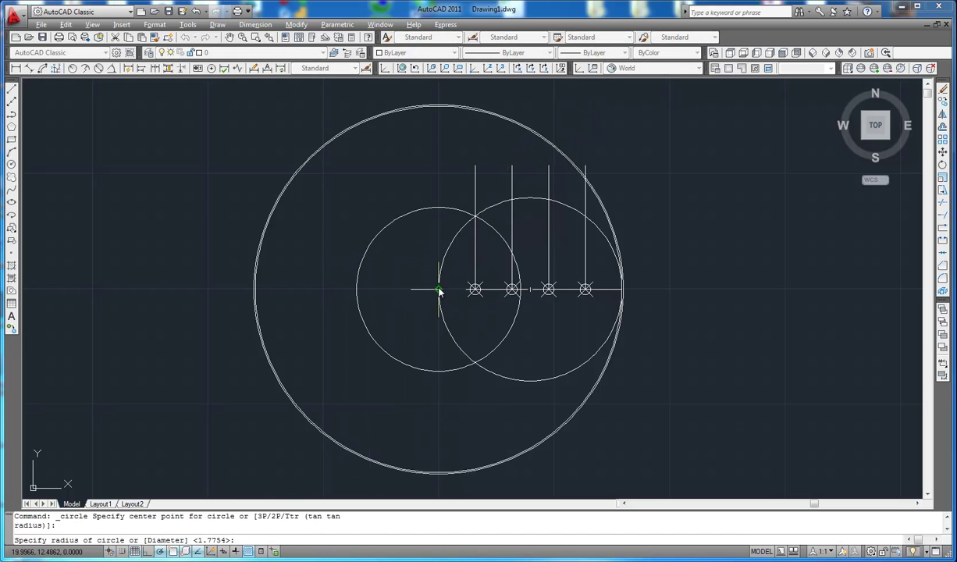
pyautogui.click(512, 201)
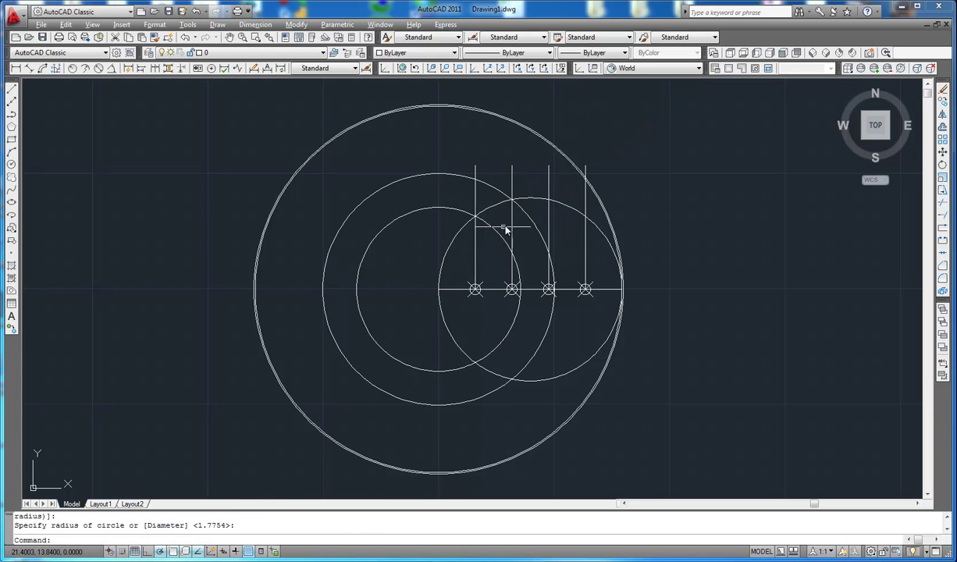
# Add two more centred circles through the third and fourth construction lines.
pyautogui.press('Return')
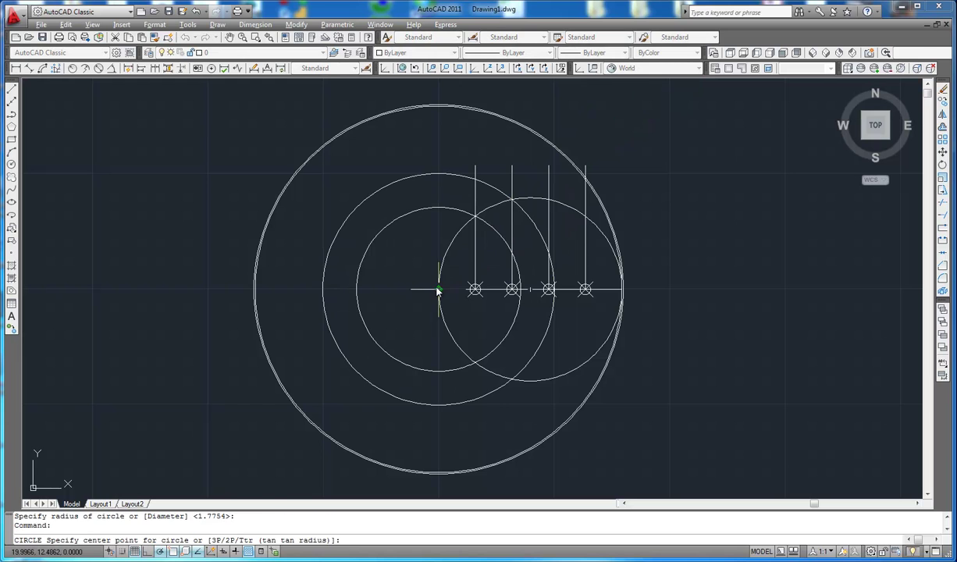
pyautogui.click(438, 290)
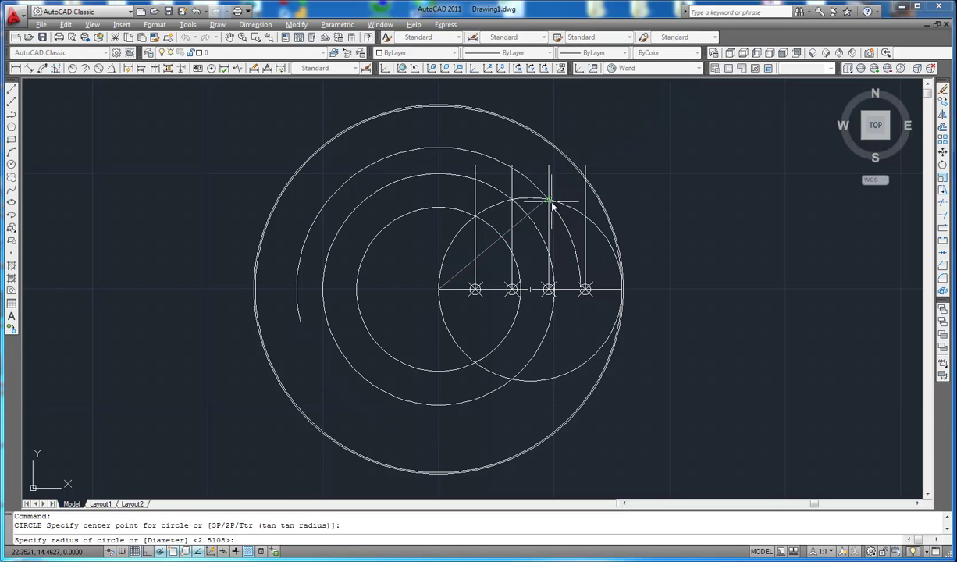
pyautogui.click(549, 202)
pyautogui.press('Return')
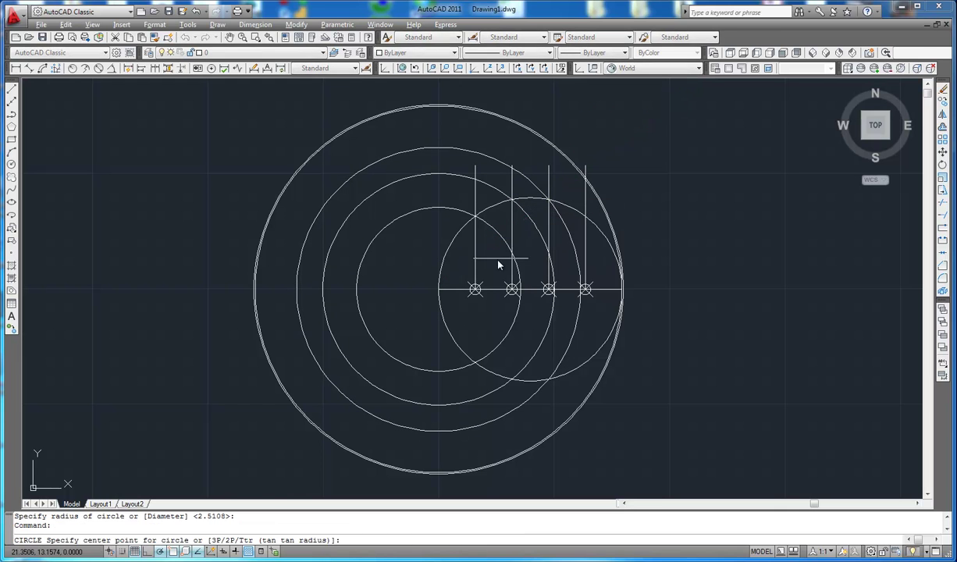
pyautogui.click(438, 291)
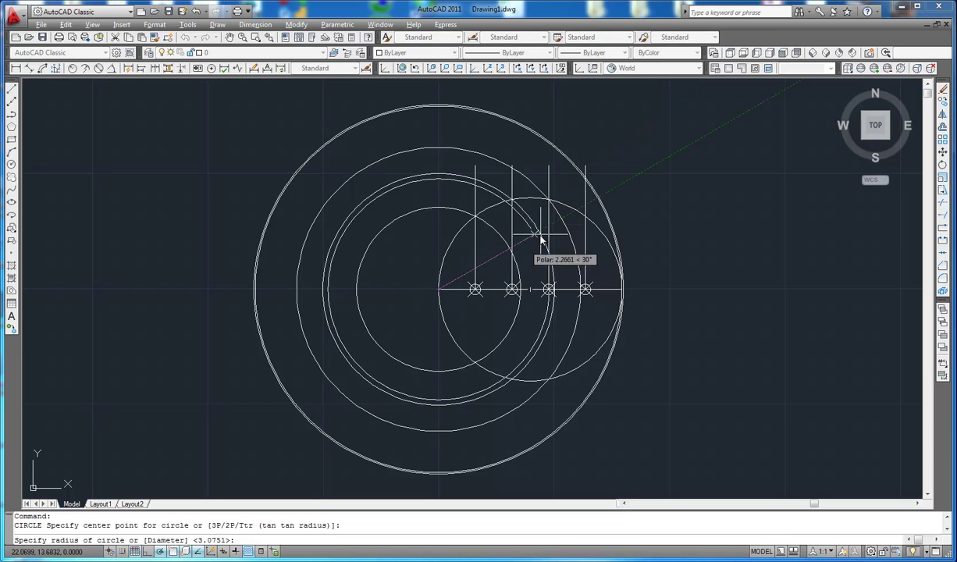
pyautogui.click(584, 219)
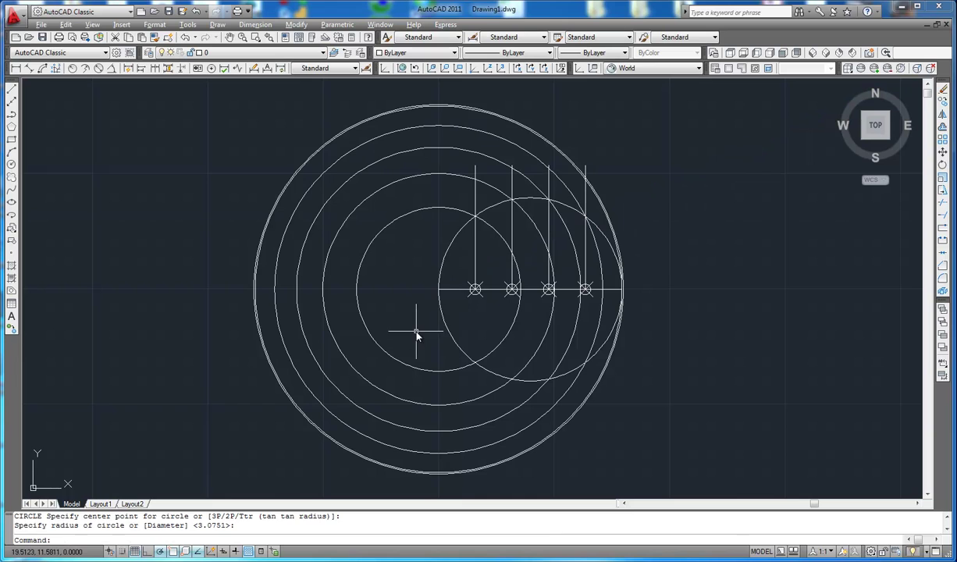
# Erase the vertical construction lines, division points and the small helper circle.
pyautogui.click(416, 325)
pyautogui.click(625, 160)
pyautogui.click(479, 311)
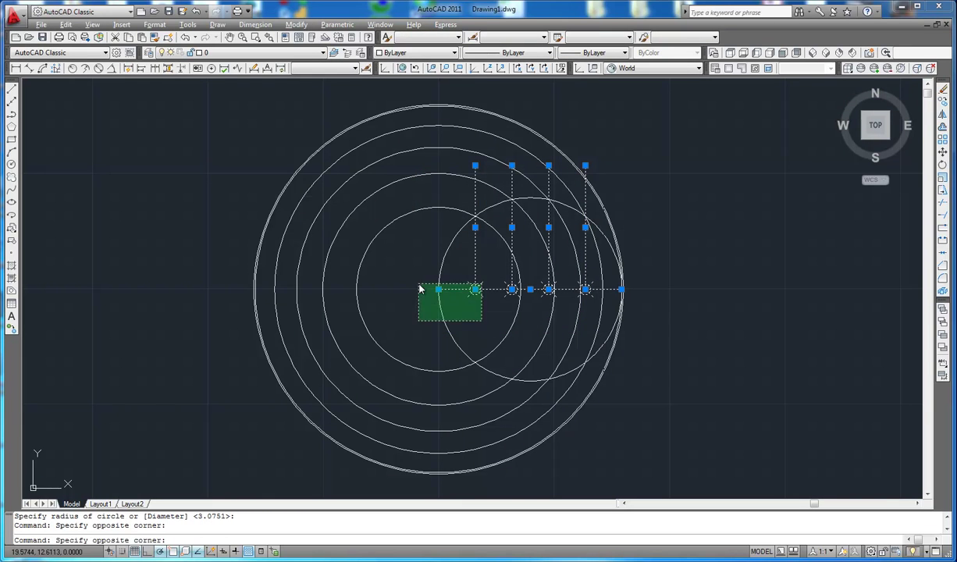
pyautogui.click(420, 289)
pyautogui.press('Delete')
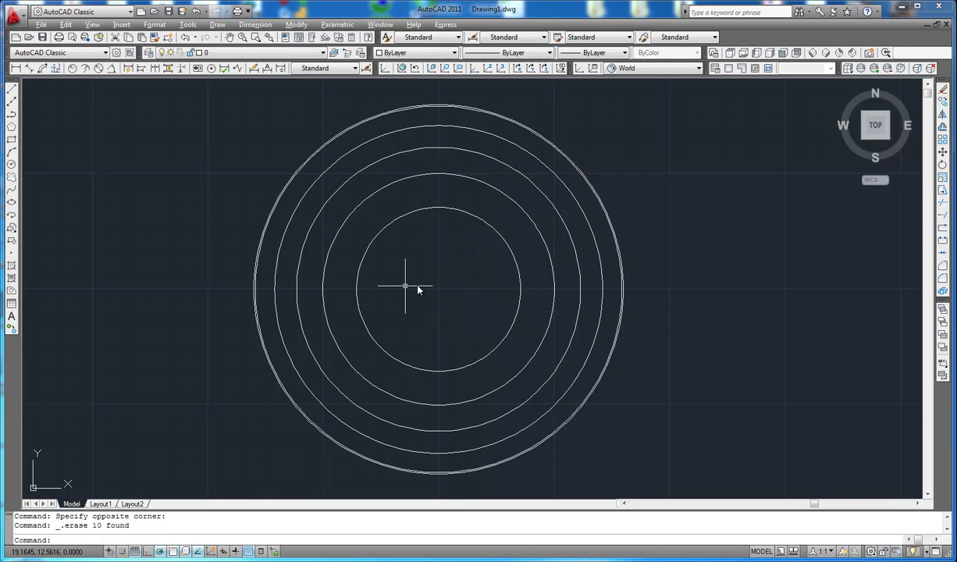
pyautogui.click(12, 92)
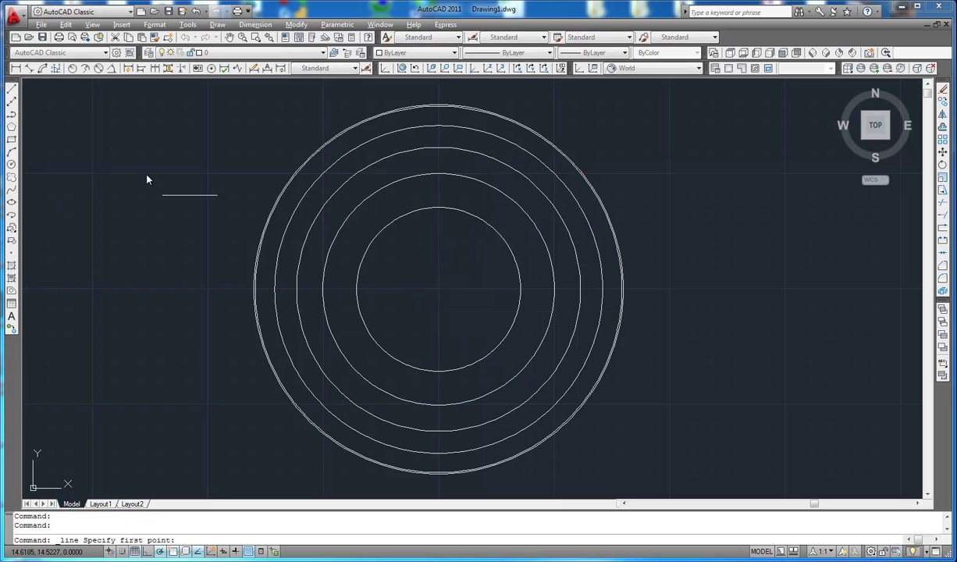
# Draw a horizontal line above the centre, extending past both sides of the circles.
pyautogui.click(228, 240)
pyautogui.click(639, 239)
pyautogui.rightClick(642, 239)
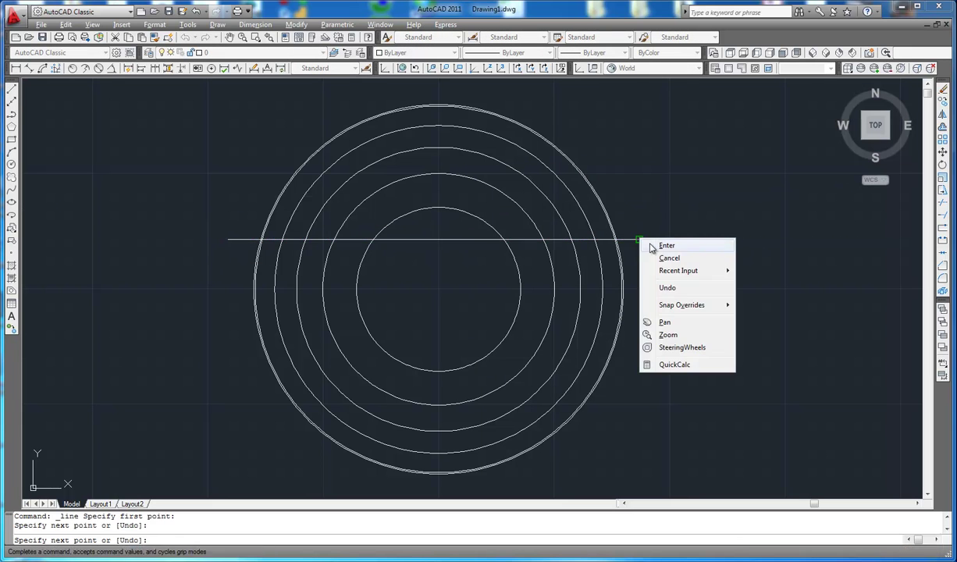
pyautogui.click(664, 258)
# Select the line and start mirroring it through the centre, then cancel.
pyautogui.click(487, 289)
pyautogui.click(445, 243)
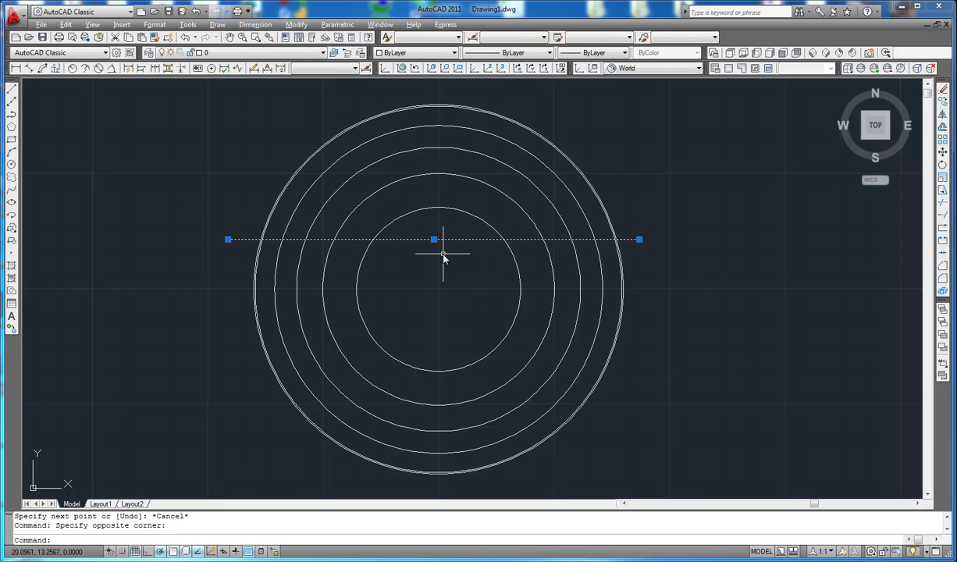
pyautogui.write('mi')
pyautogui.press('Return')
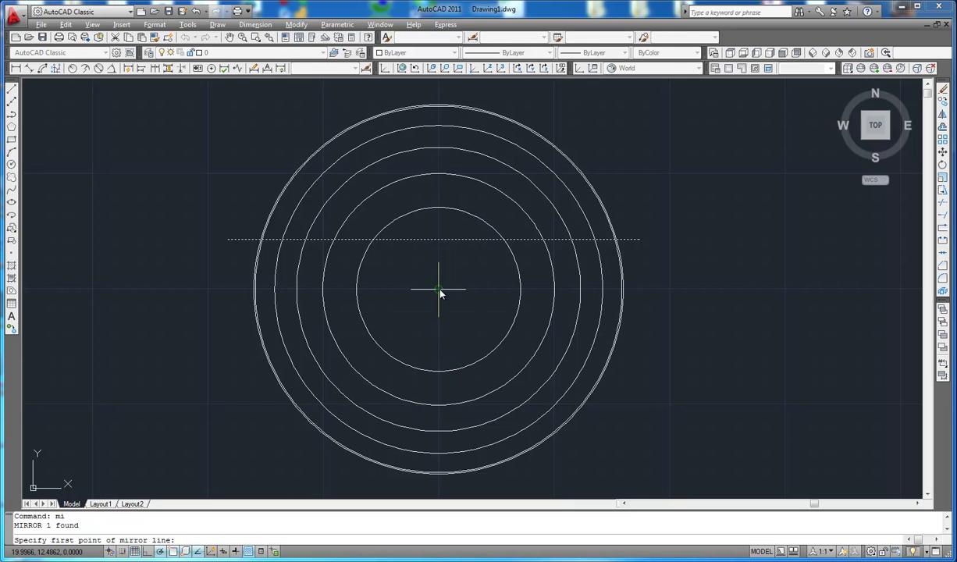
pyautogui.click(438, 290)
pyautogui.click(207, 290)
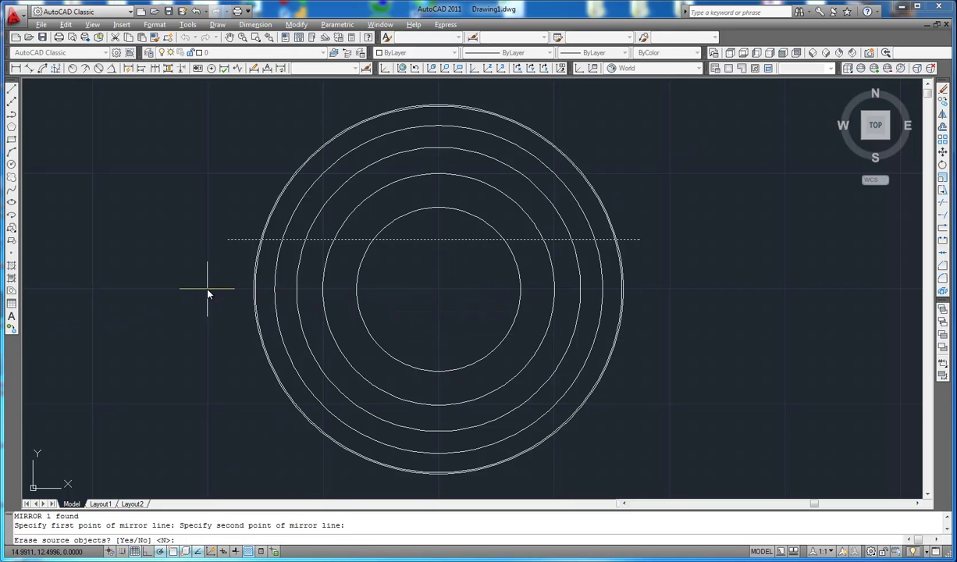
pyautogui.rightClick(208, 288)
pyautogui.click(231, 313)
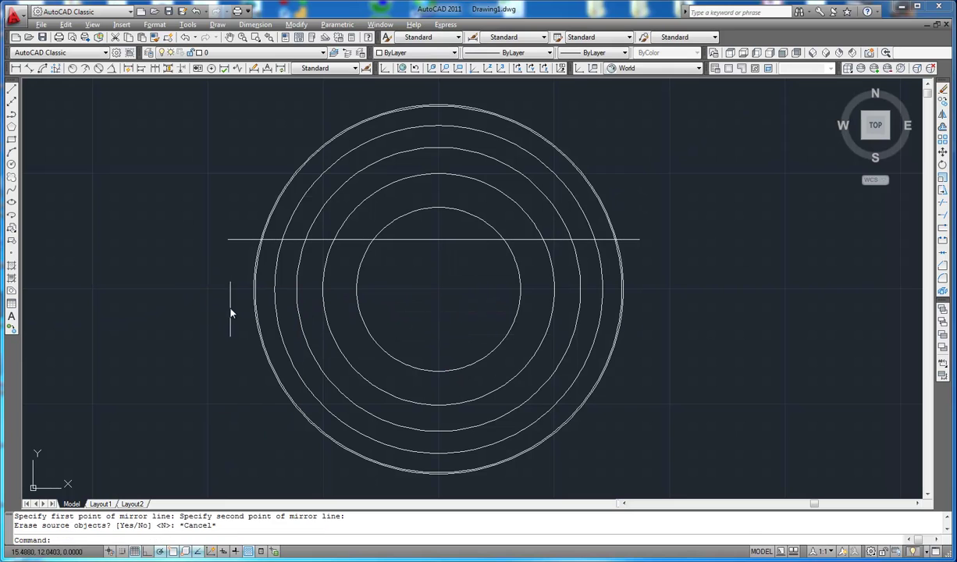
# Mirror the horizontal line across the centre axis, keeping the original.
pyautogui.click(407, 297)
pyautogui.click(394, 234)
pyautogui.write('mi')
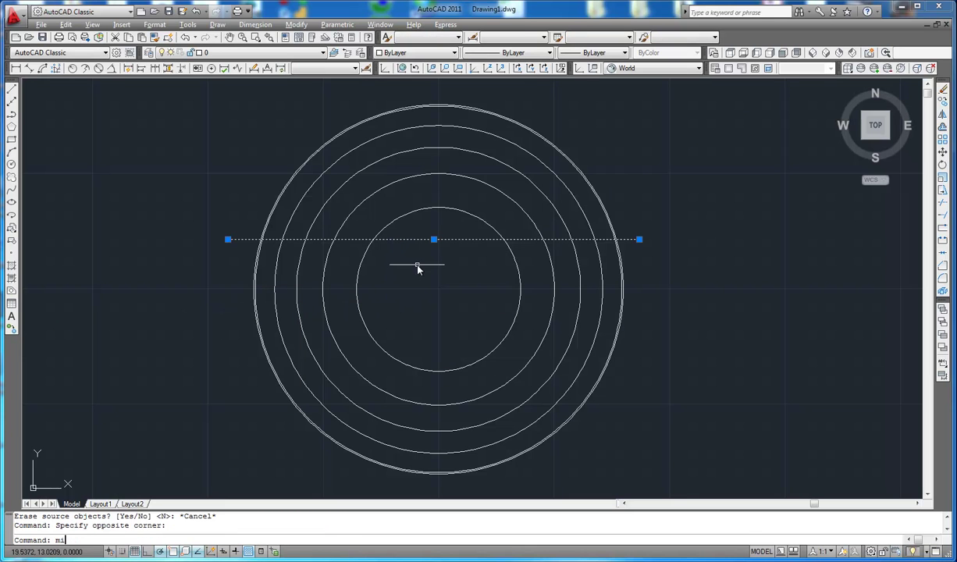
pyautogui.press('Return')
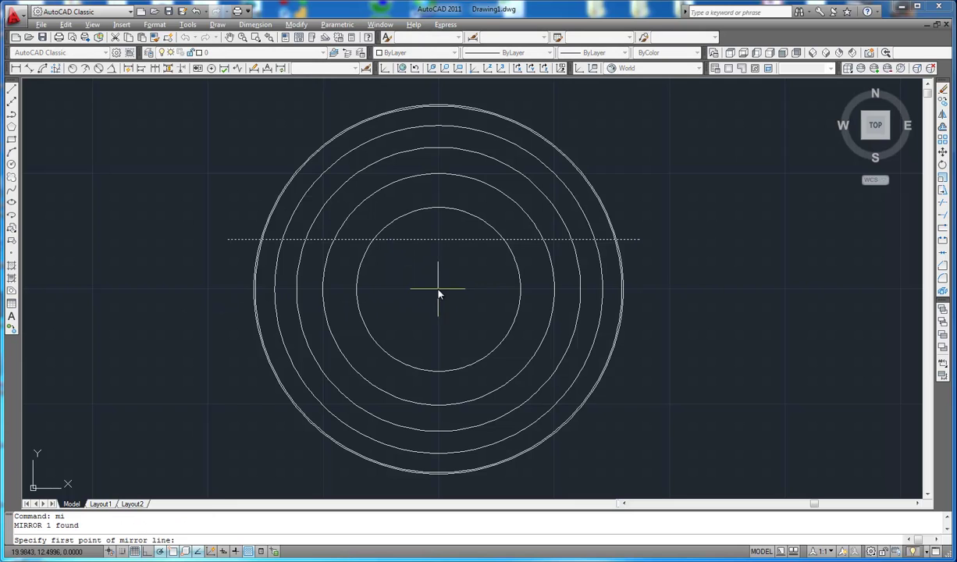
pyautogui.click(440, 290)
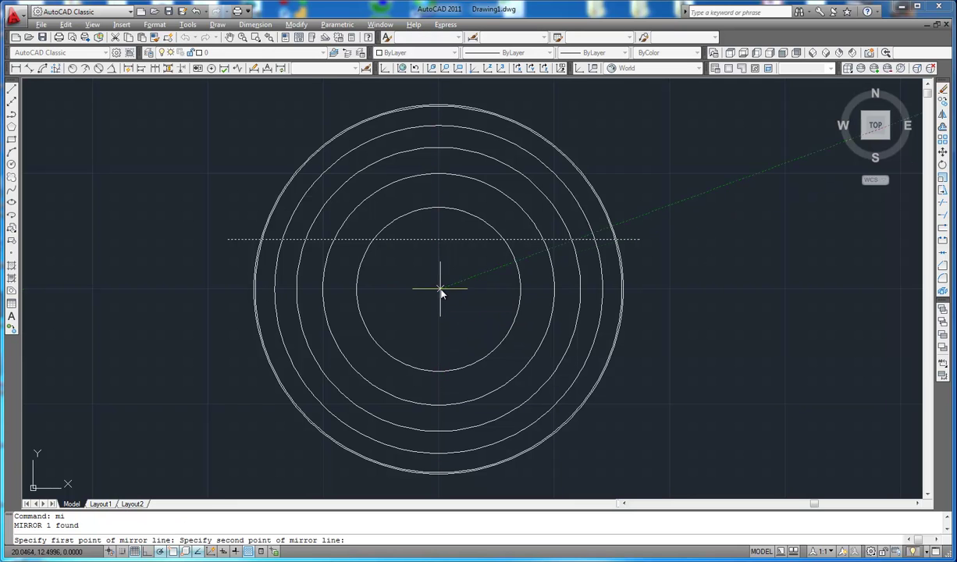
pyautogui.click(196, 284)
pyautogui.rightClick(195, 287)
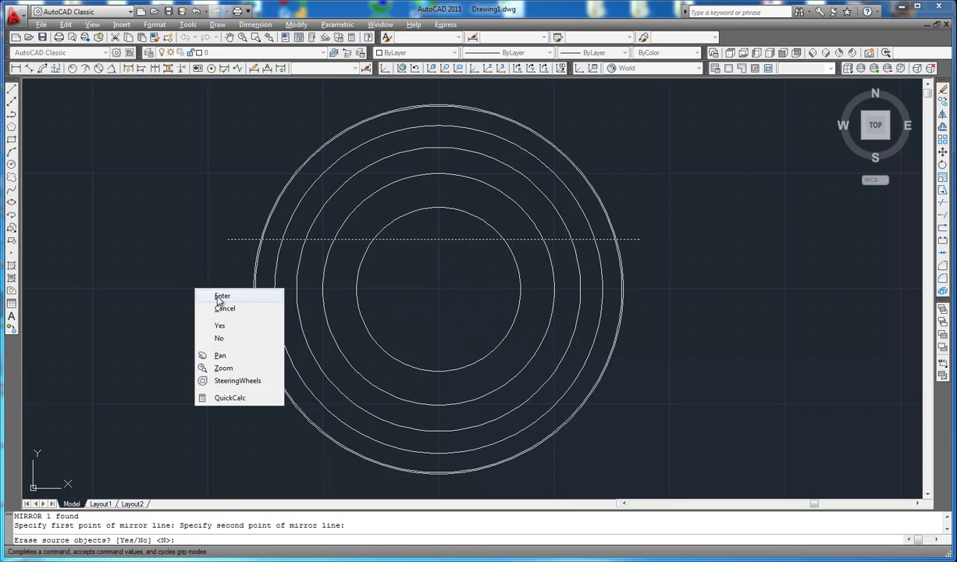
pyautogui.click(222, 296)
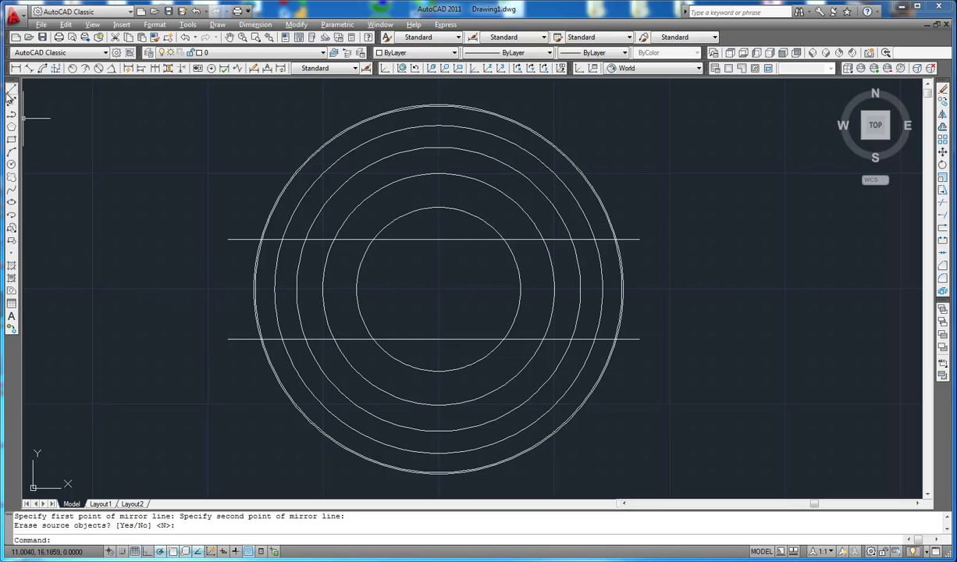
# Draw a horizontal line through the circles' centre, running beyond both sides.
pyautogui.click(11, 89)
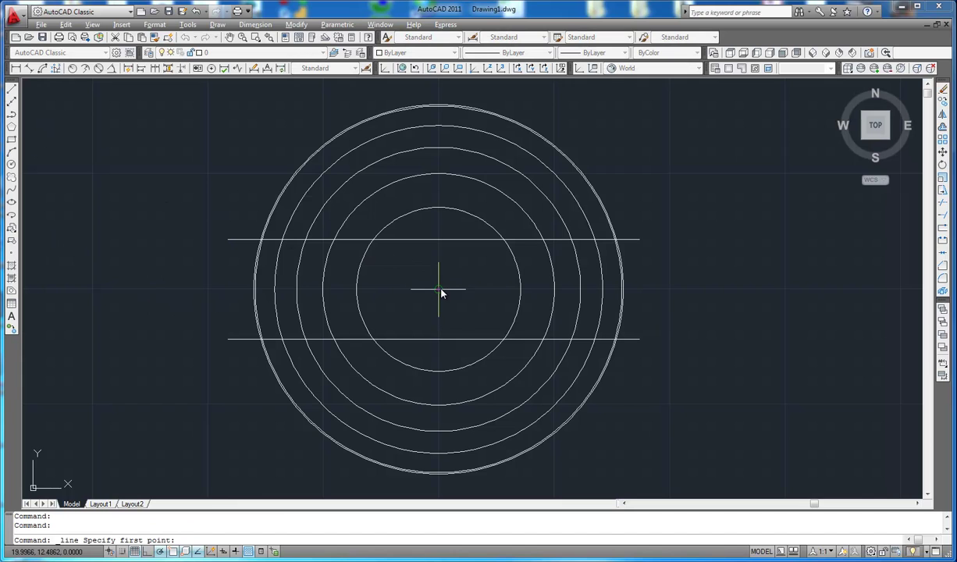
pyautogui.click(204, 289)
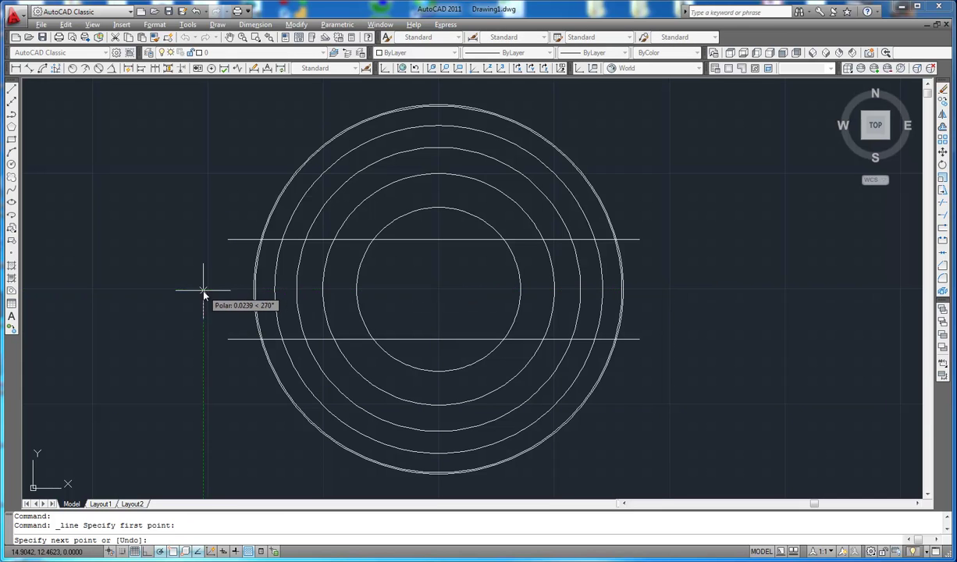
pyautogui.click(675, 293)
pyautogui.rightClick(676, 290)
pyautogui.click(691, 295)
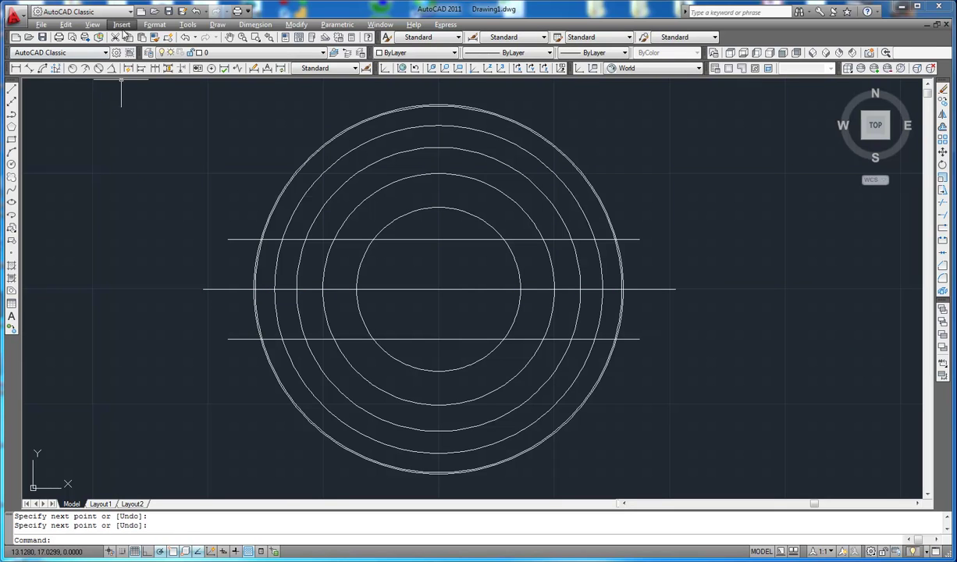
# From Draw > Gradient, pick the two-colour gradient with a yellow band between blue edges.
pyautogui.click(217, 24)
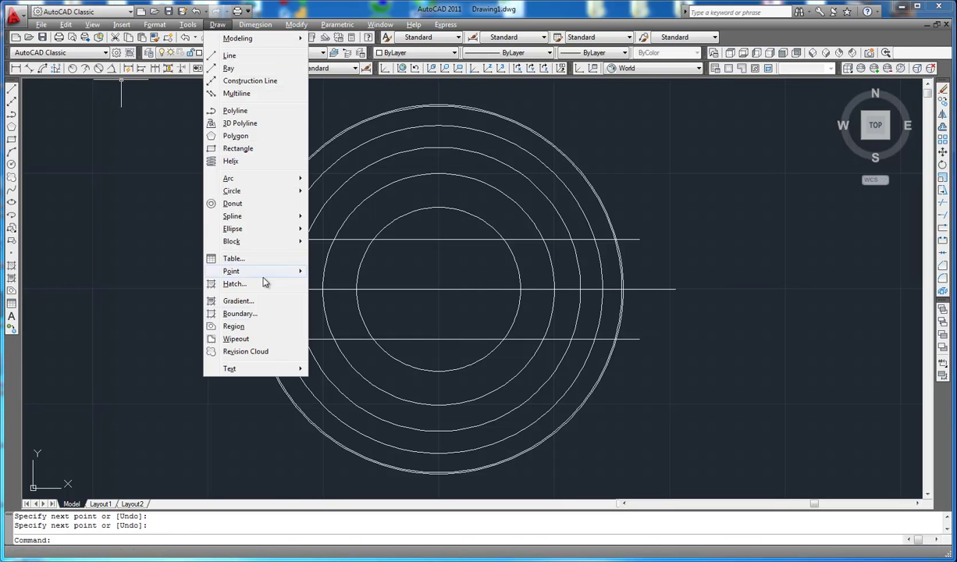
pyautogui.click(234, 301)
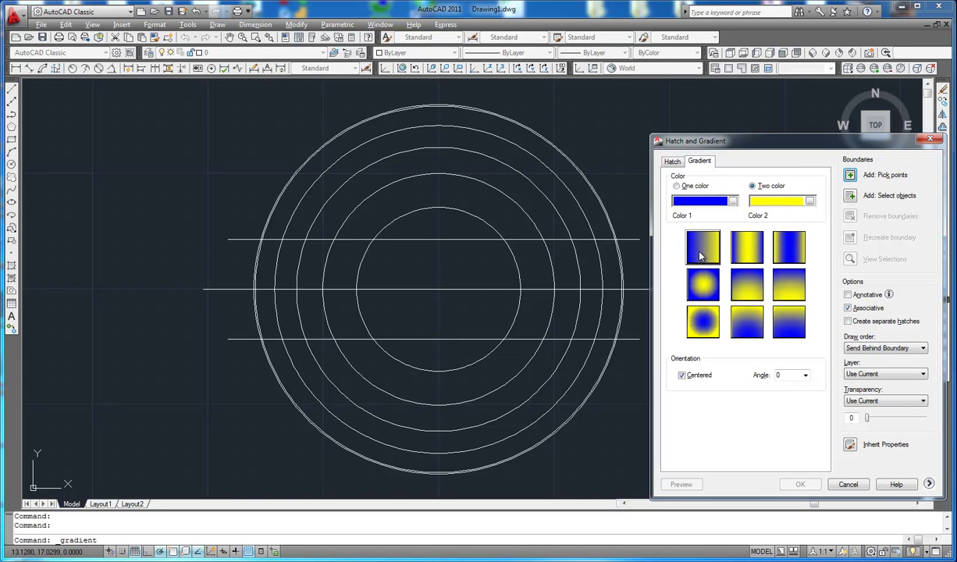
pyautogui.click(747, 253)
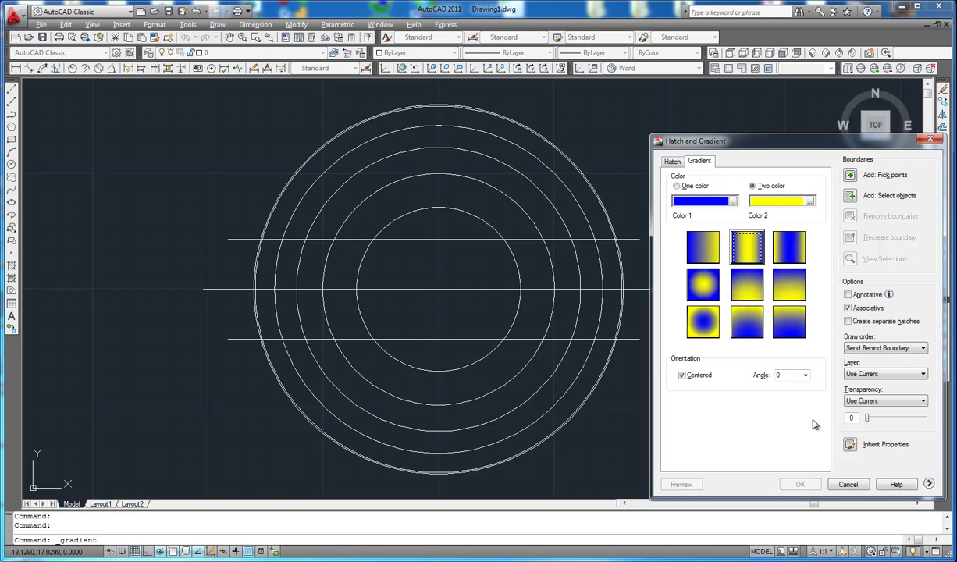